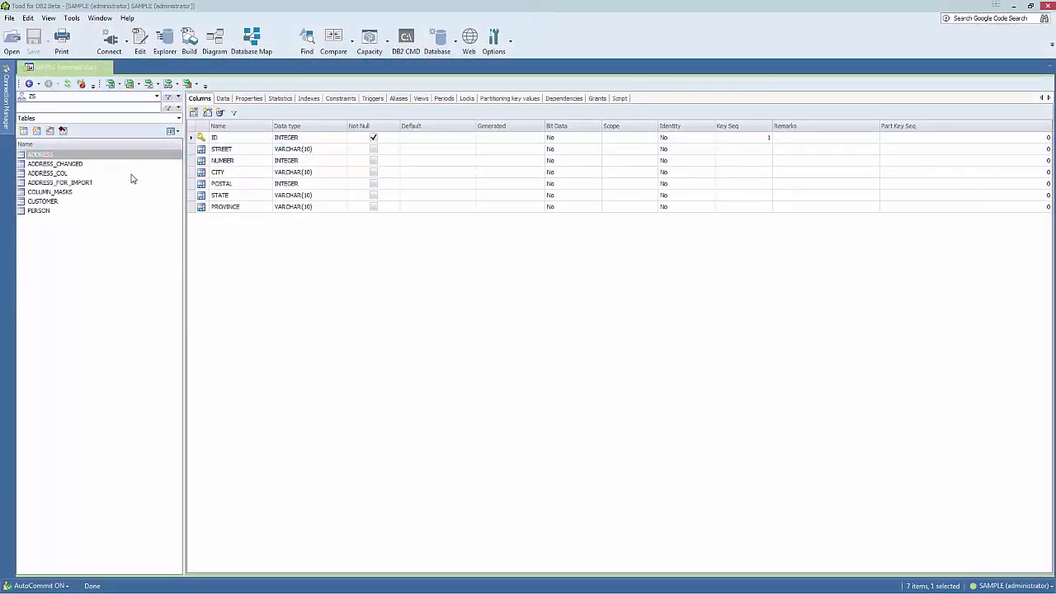
# Show the ADDRESS table on a new database map and slightly shift its node.
pyautogui.rightClick(113, 158)
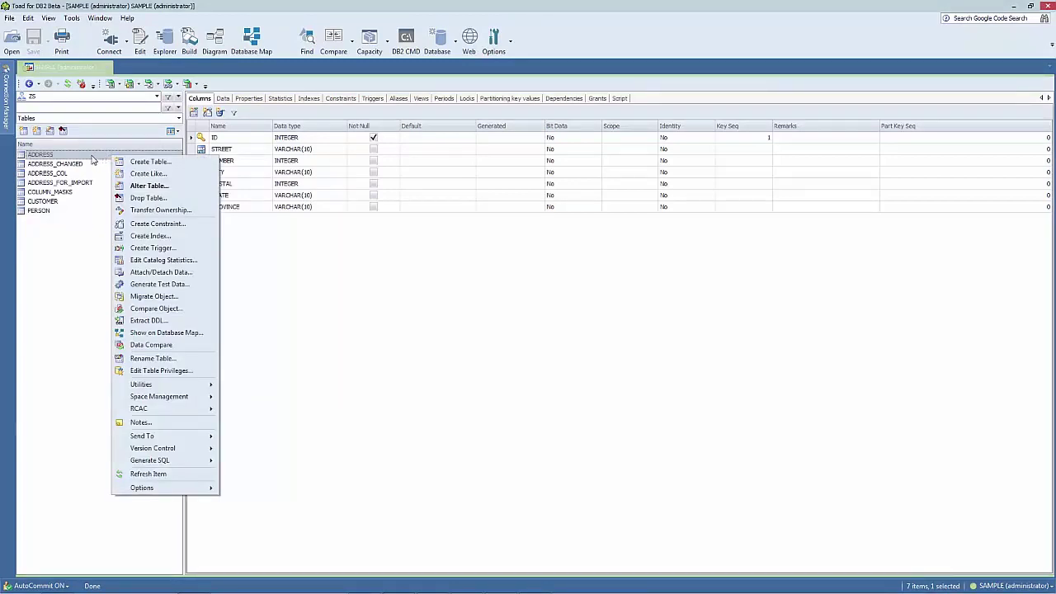
pyautogui.click(165, 333)
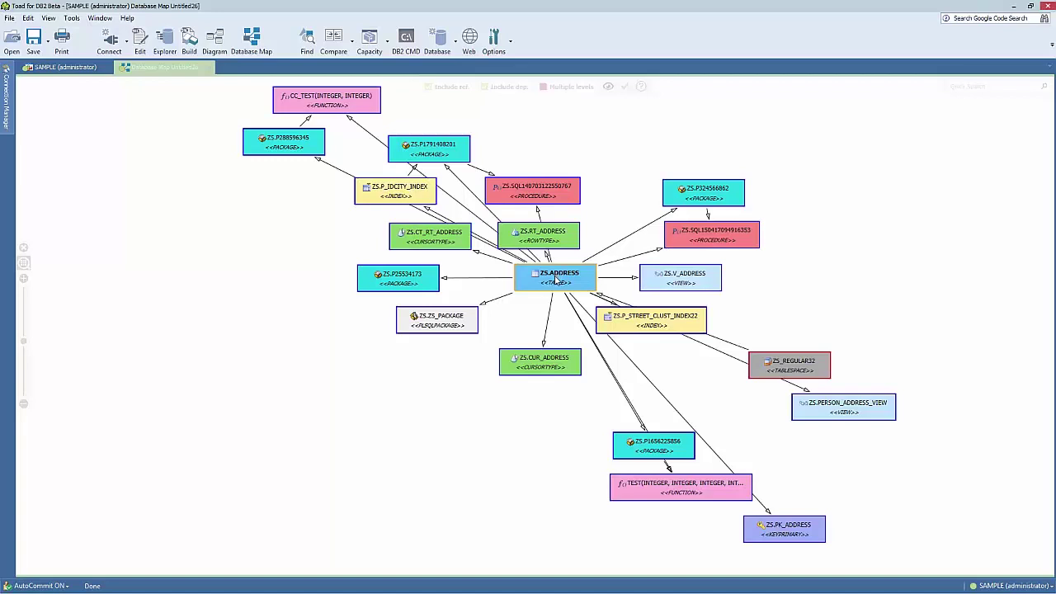
pyautogui.moveTo(557, 280); pyautogui.dragTo(558, 285)
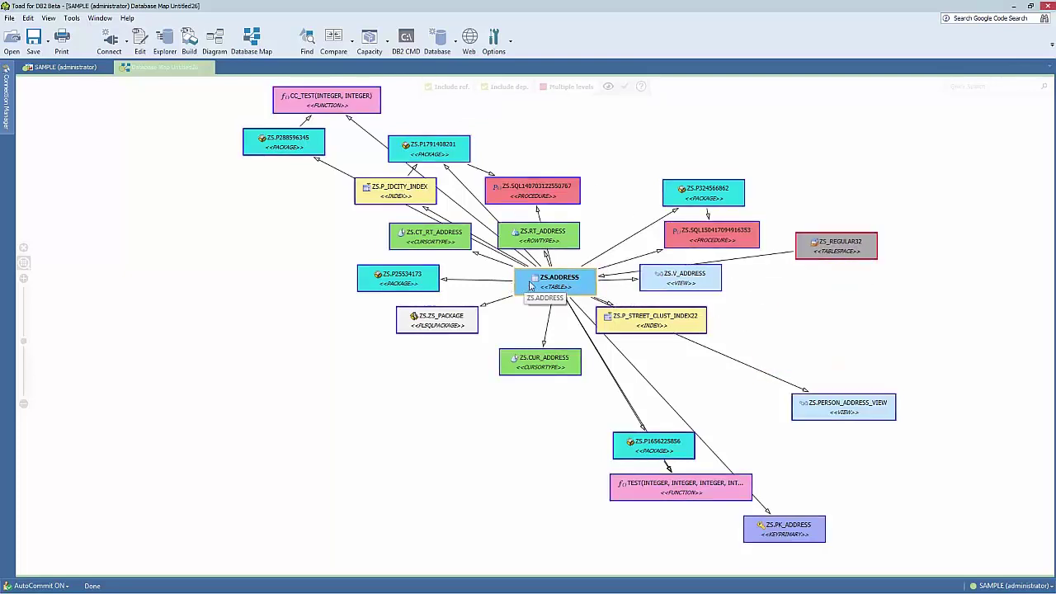
# Toggle the inclusion of referenced objects and of dependent objects off and back on in the map.
pyautogui.click(449, 87)
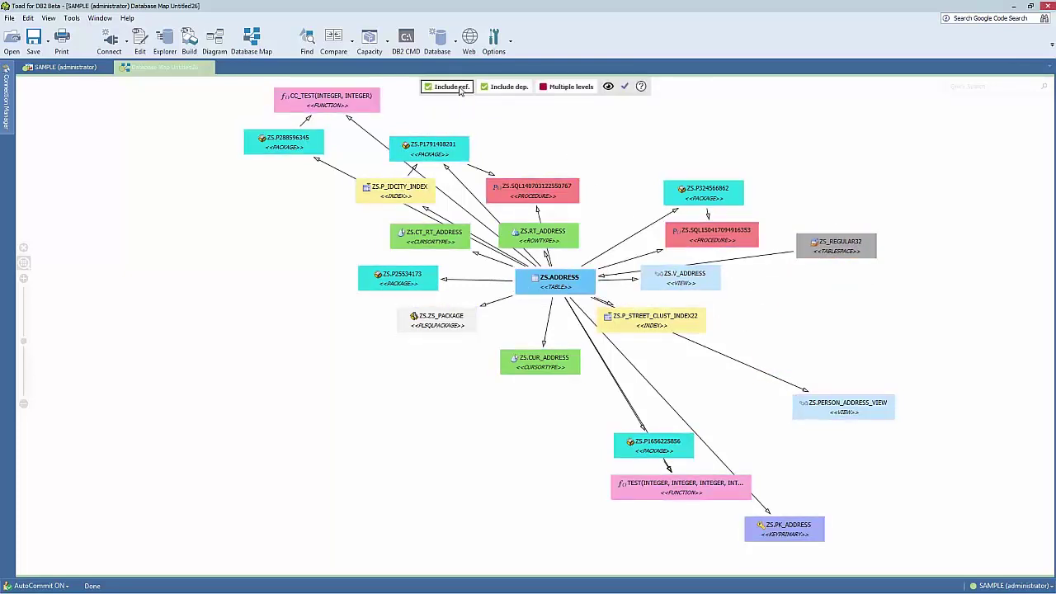
pyautogui.click(459, 87)
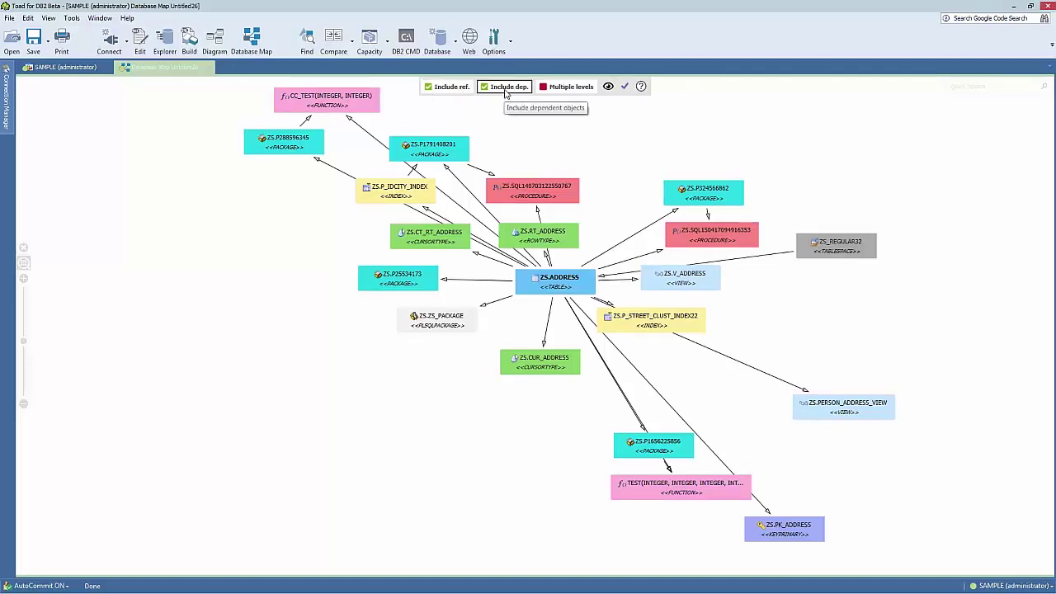
pyautogui.click(506, 88)
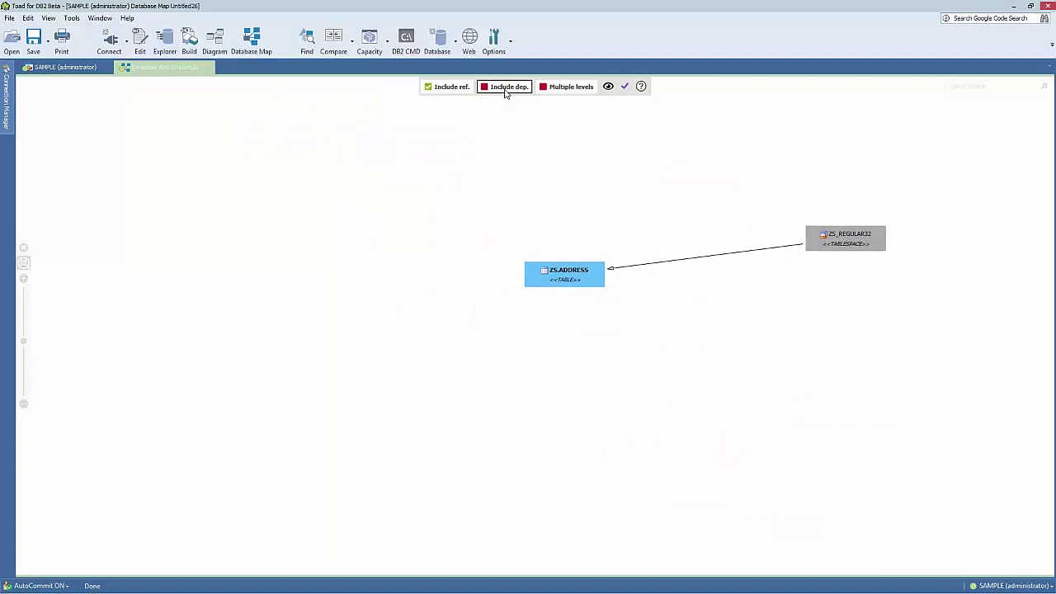
pyautogui.click(505, 89)
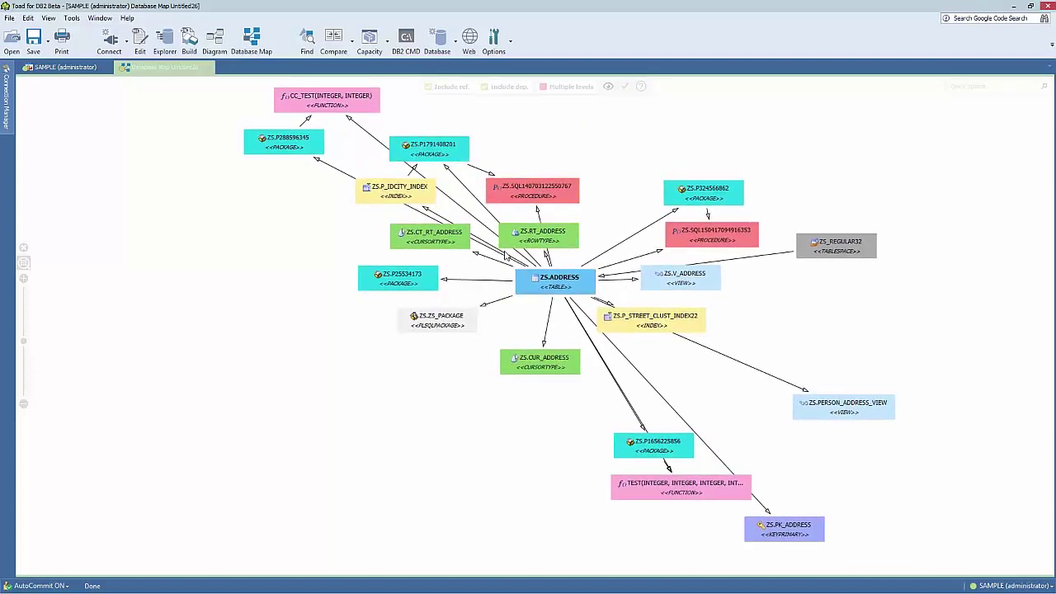
# Move the ZS.ADDRESS node away from its related objects and rearrange the map with the FR layout algorithm.
pyautogui.moveTo(537, 278); pyautogui.dragTo(188, 353)
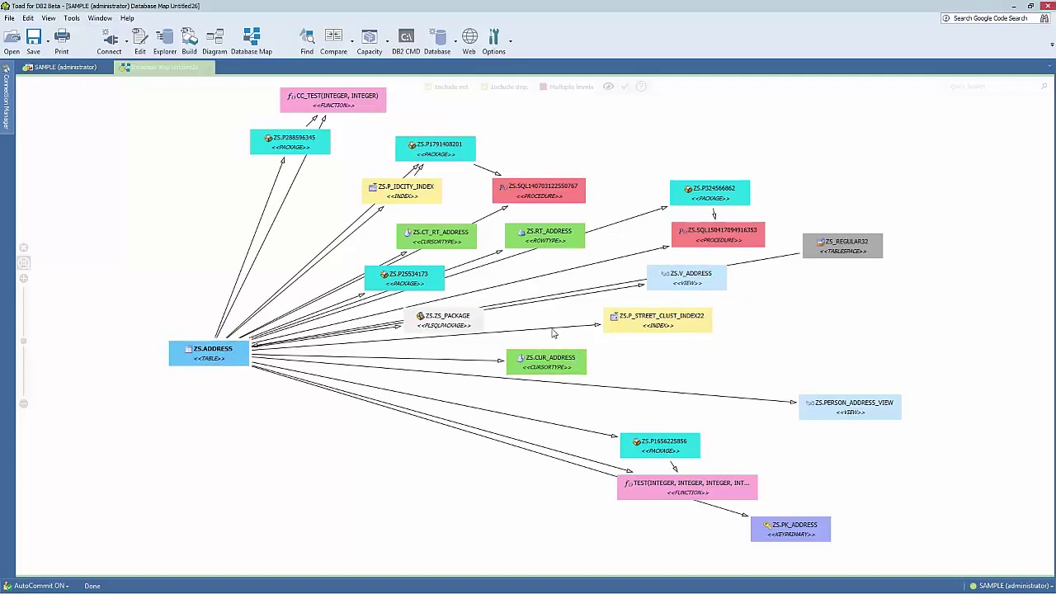
pyautogui.rightClick(311, 228)
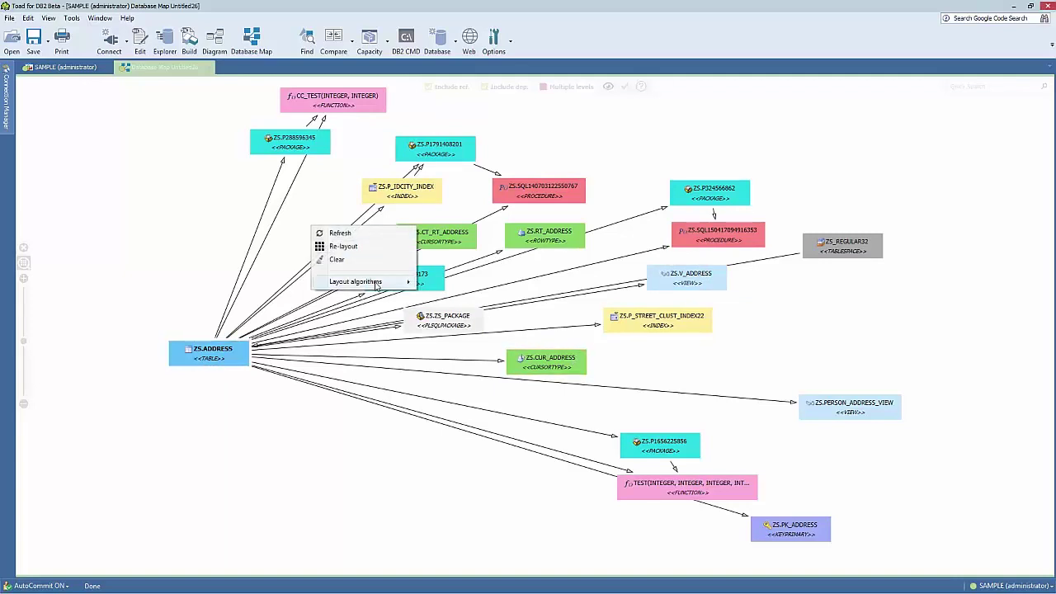
pyautogui.moveTo(377, 285)
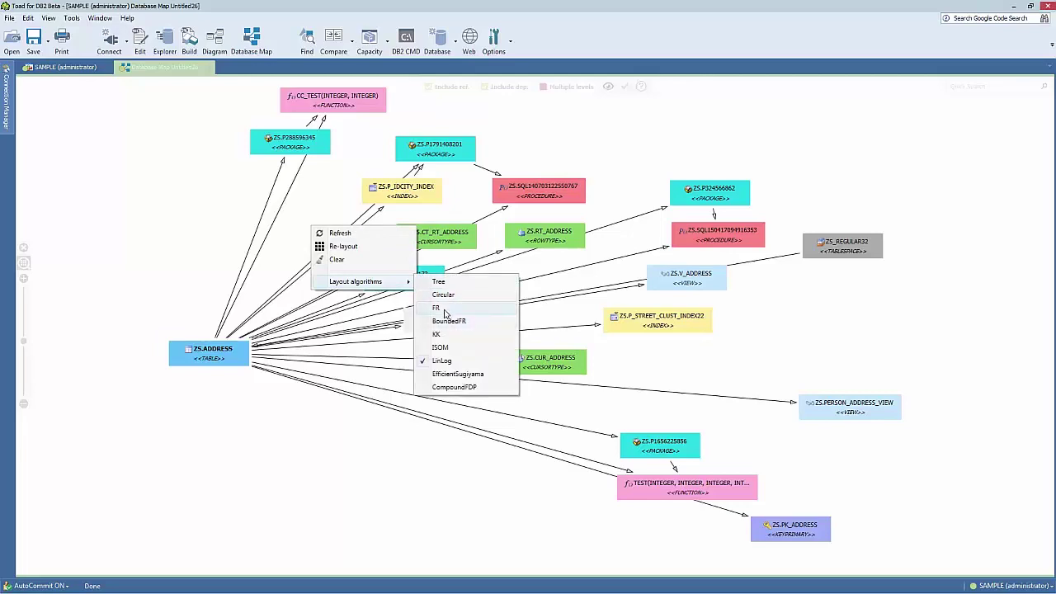
pyautogui.click(444, 309)
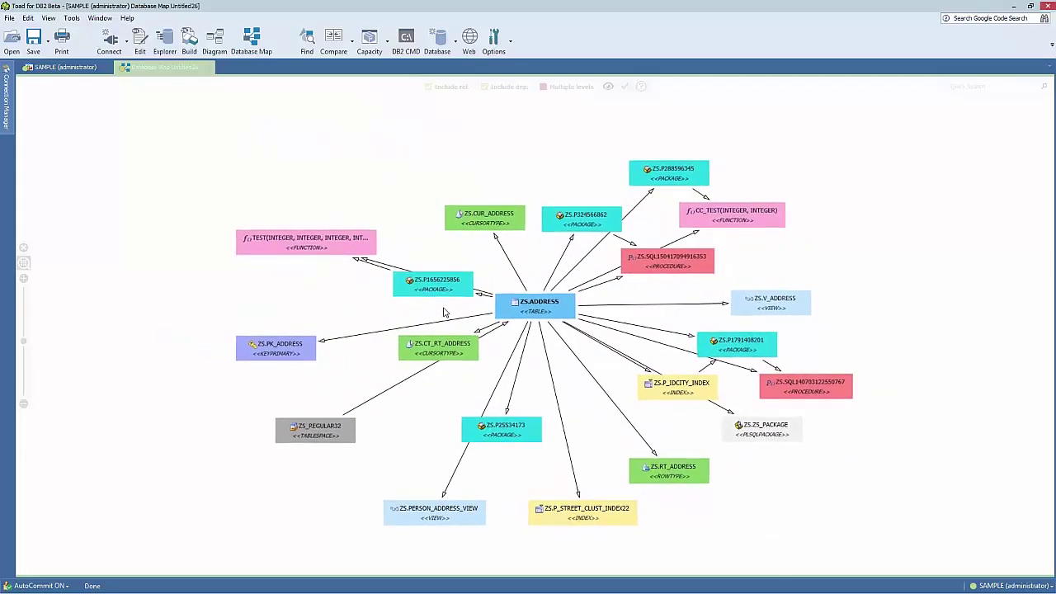
# Rearrange the database map with the Tree layout algorithm.
pyautogui.rightClick(417, 213)
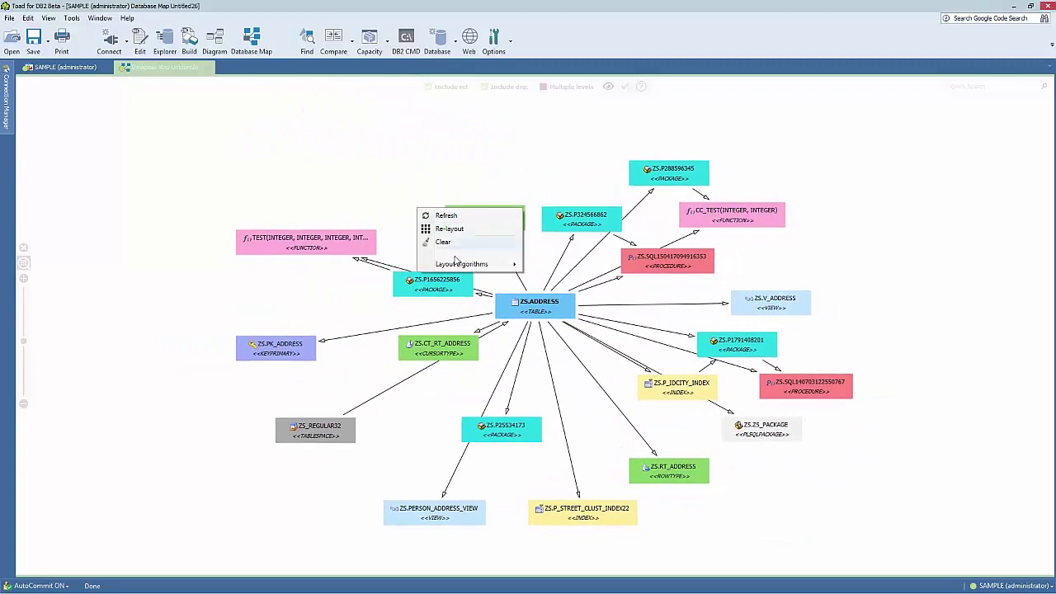
pyautogui.moveTo(456, 265)
pyautogui.click(538, 268)
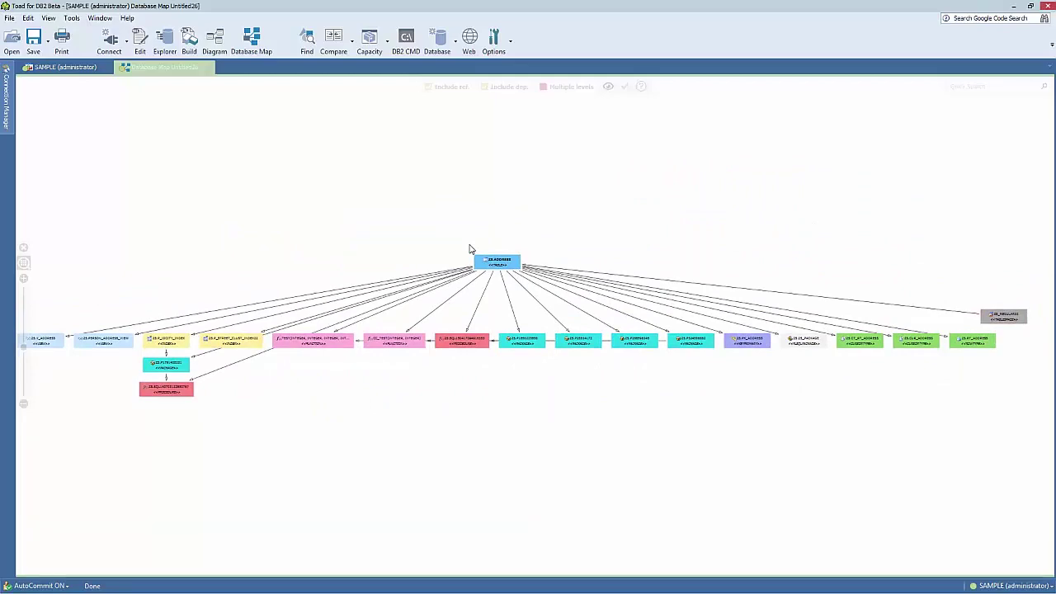
# Examine the tree layout of the ZS.ADDRESS map at several zoom levels.
pyautogui.scroll(5, 470, 249)
pyautogui.scroll(-3, 471, 249)
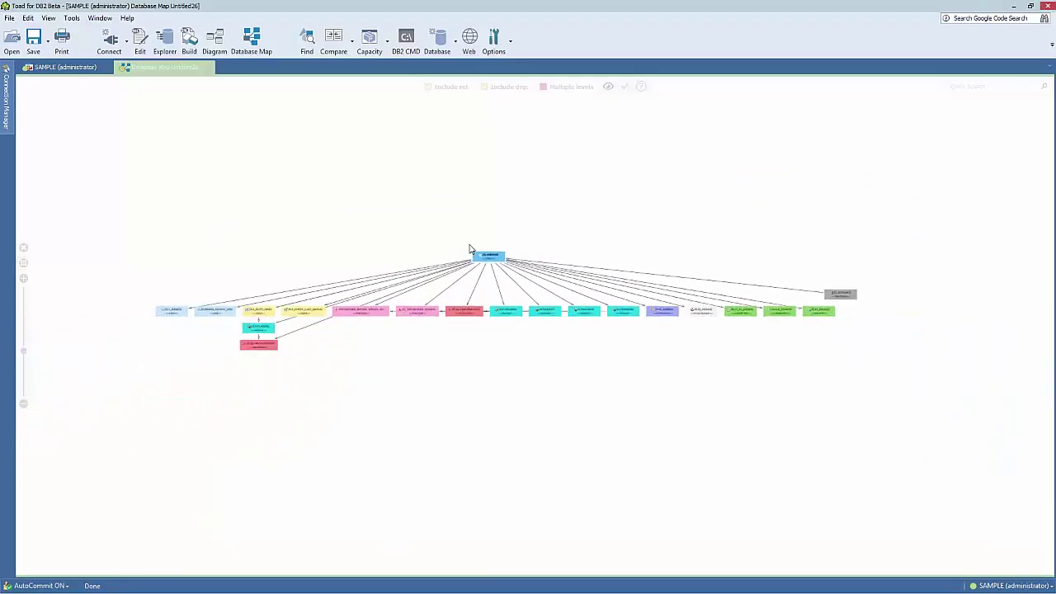
pyautogui.scroll(5, 471, 247)
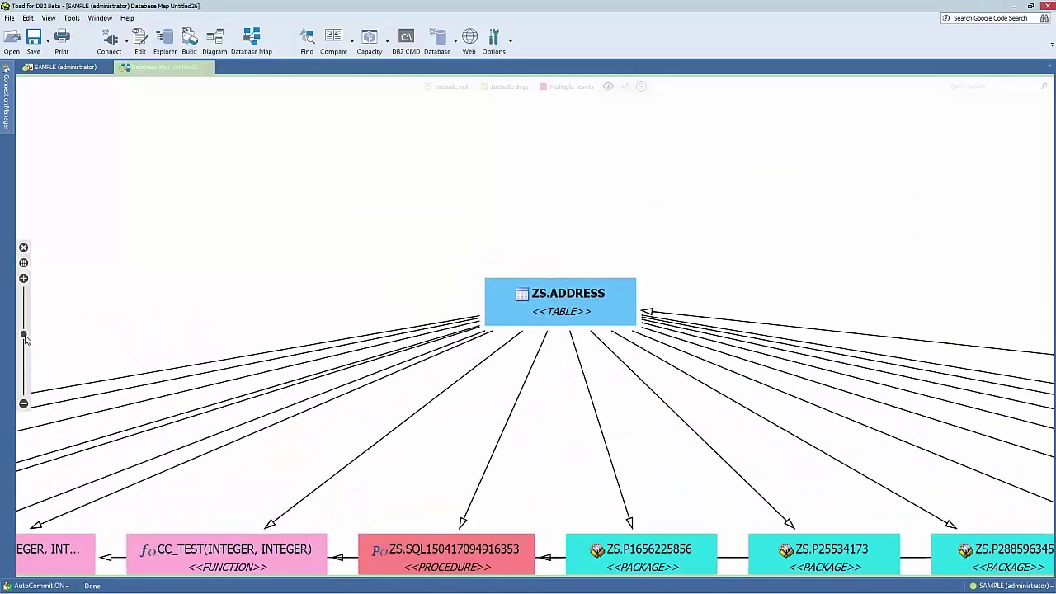
pyautogui.click(23, 402)
pyautogui.click(23, 278)
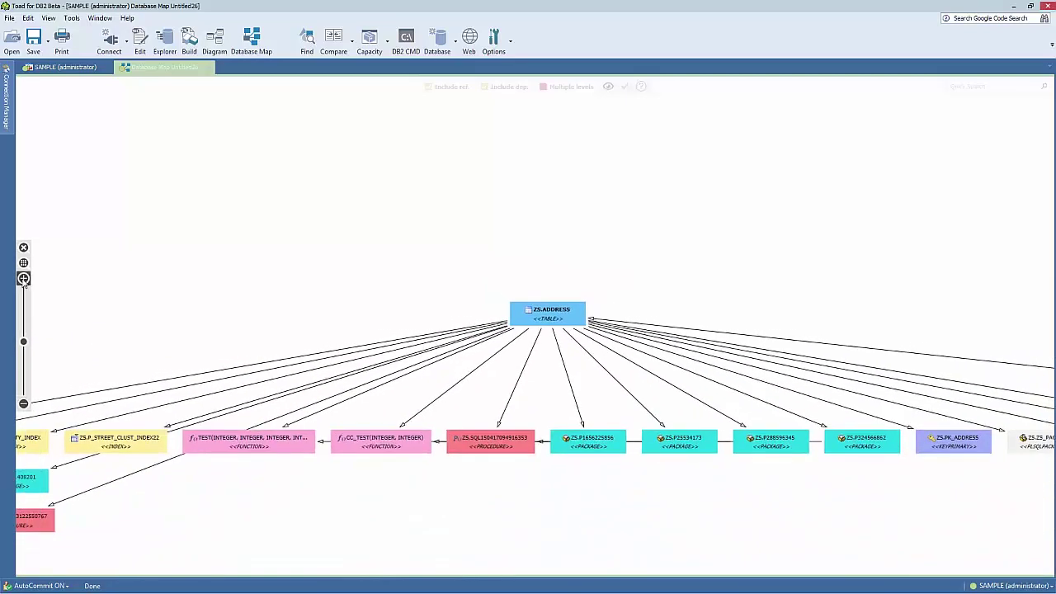
pyautogui.scroll(-3, 290, 274)
pyautogui.scroll(-2, 290, 274)
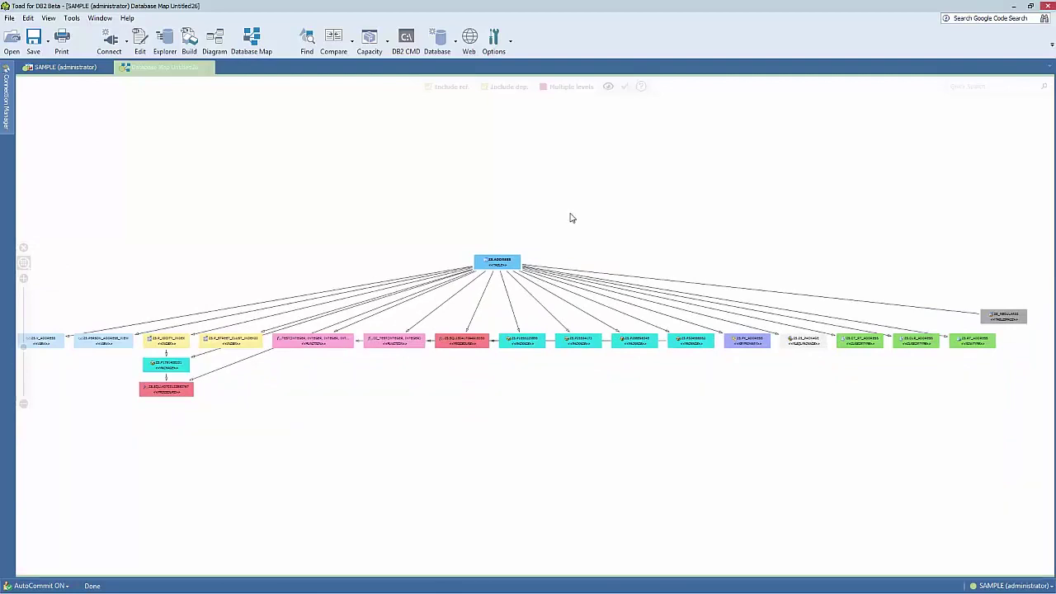
# View the map's help legend for border colours and arrow direction, and close it.
pyautogui.scroll(3, 553, 224)
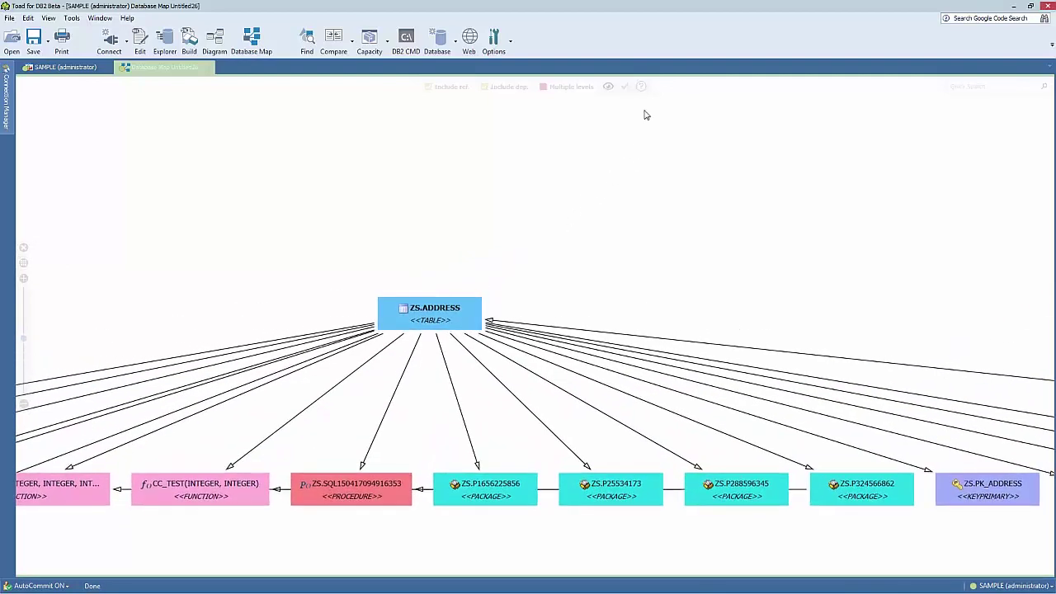
pyautogui.click(642, 87)
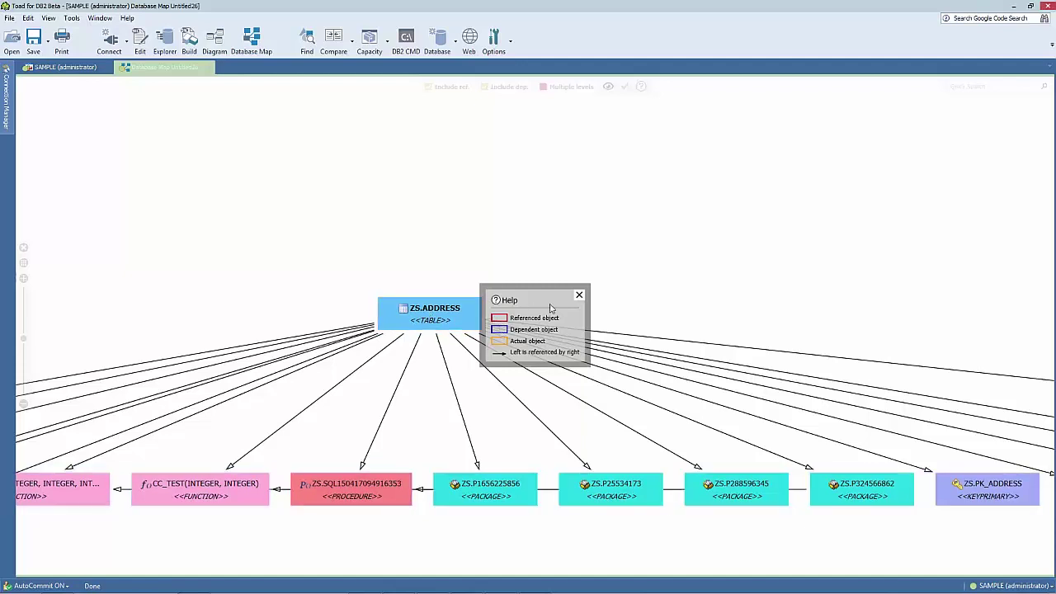
pyautogui.click(578, 296)
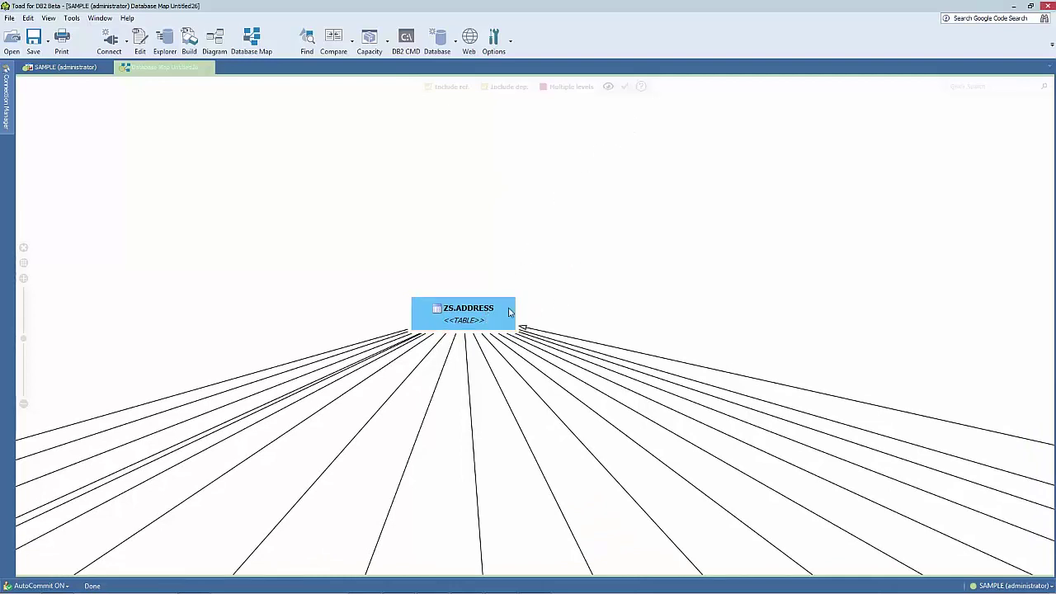
# Mark the ZS.ADDRESS table in the map and look over the actions available for it.
pyautogui.click(23, 262)
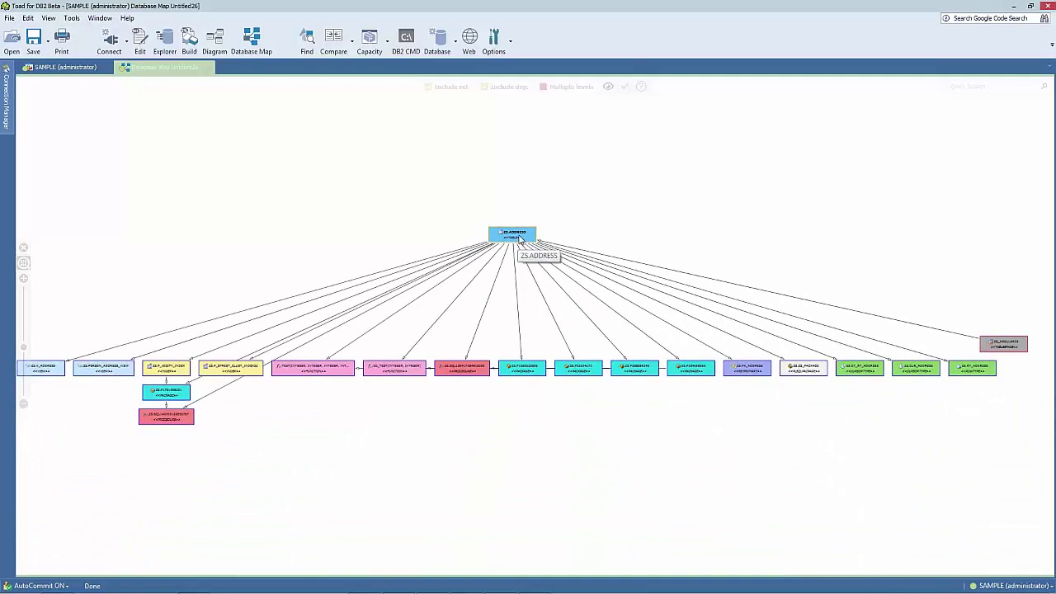
pyautogui.click(519, 241)
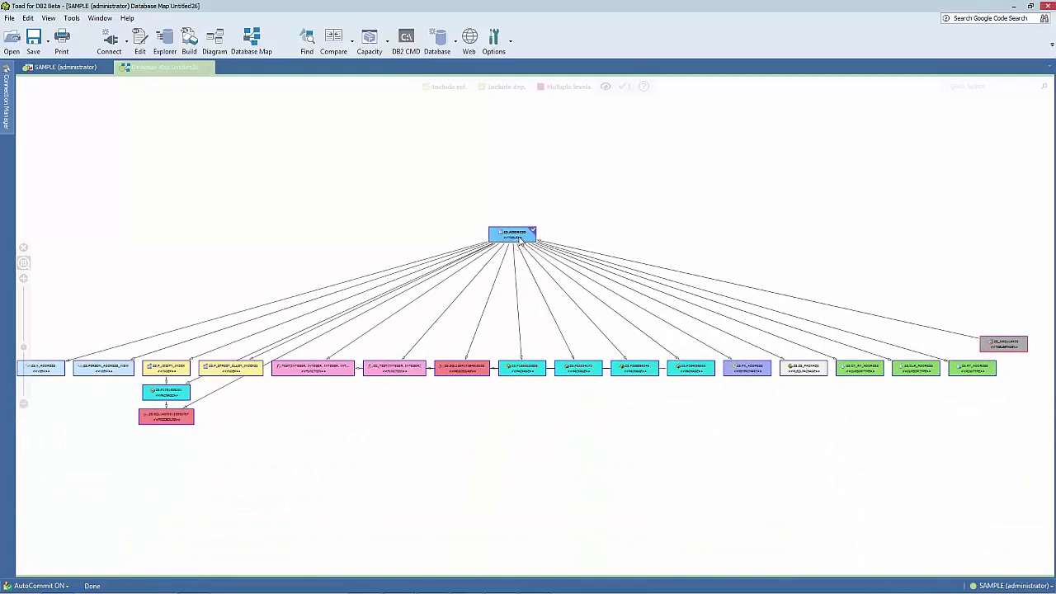
pyautogui.rightClick(520, 241)
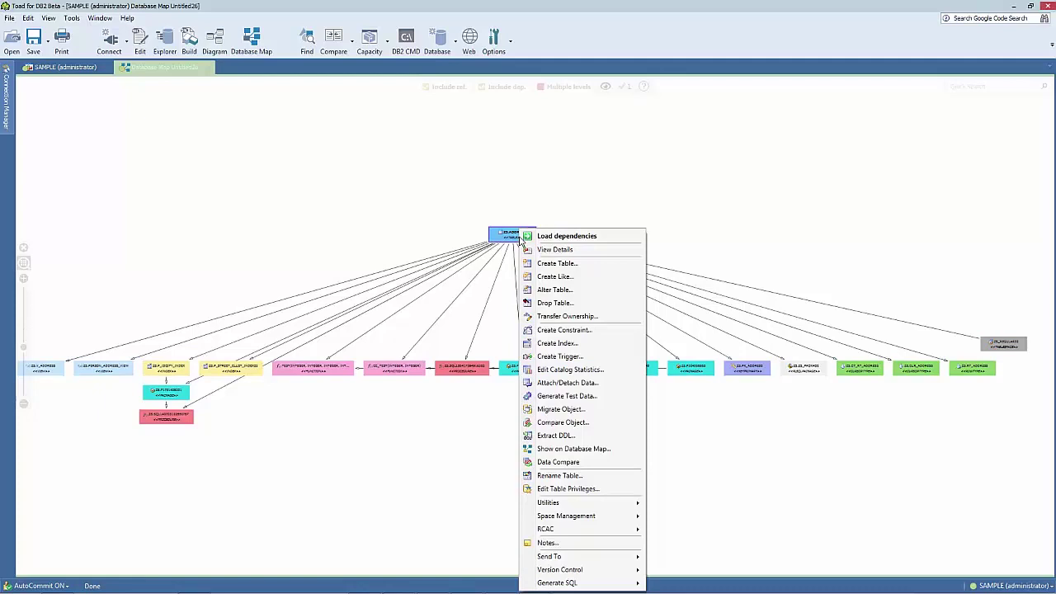
pyautogui.click(431, 210)
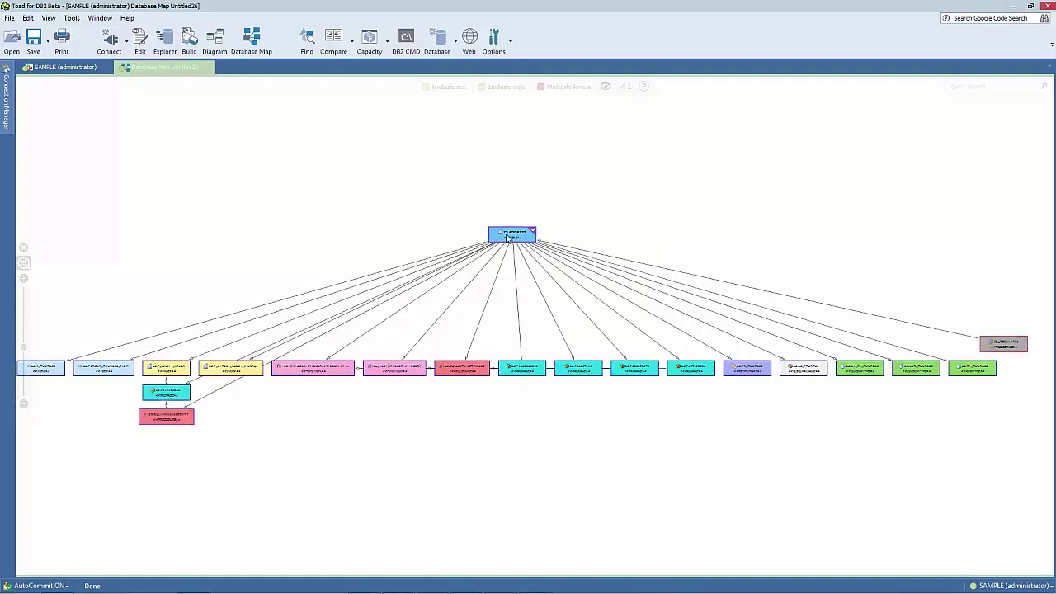
# Close the database map of the ADDRESS table.
pyautogui.rightClick(165, 69)
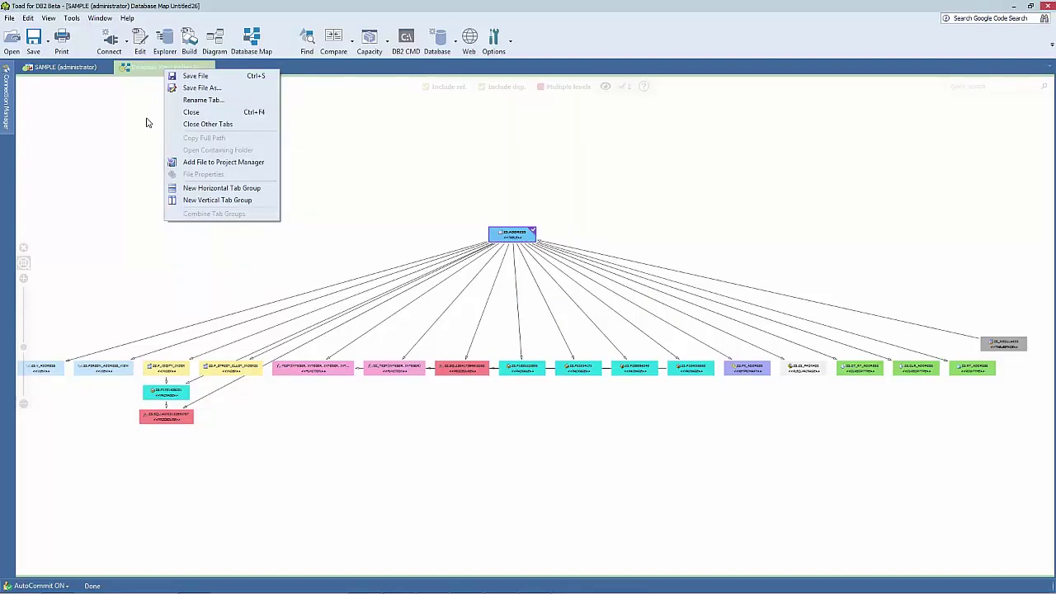
pyautogui.click(150, 116)
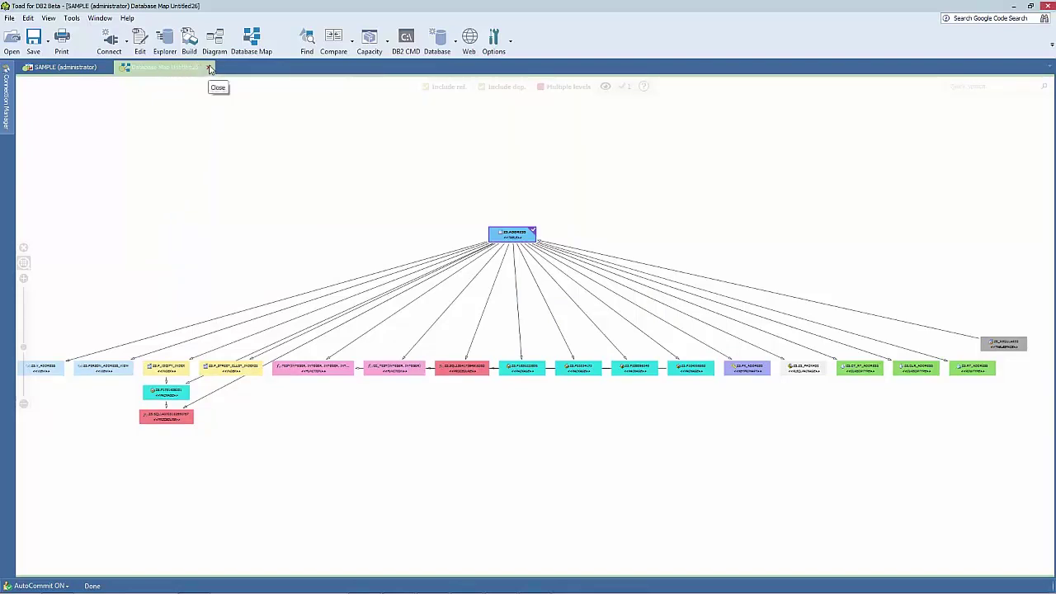
pyautogui.click(210, 69)
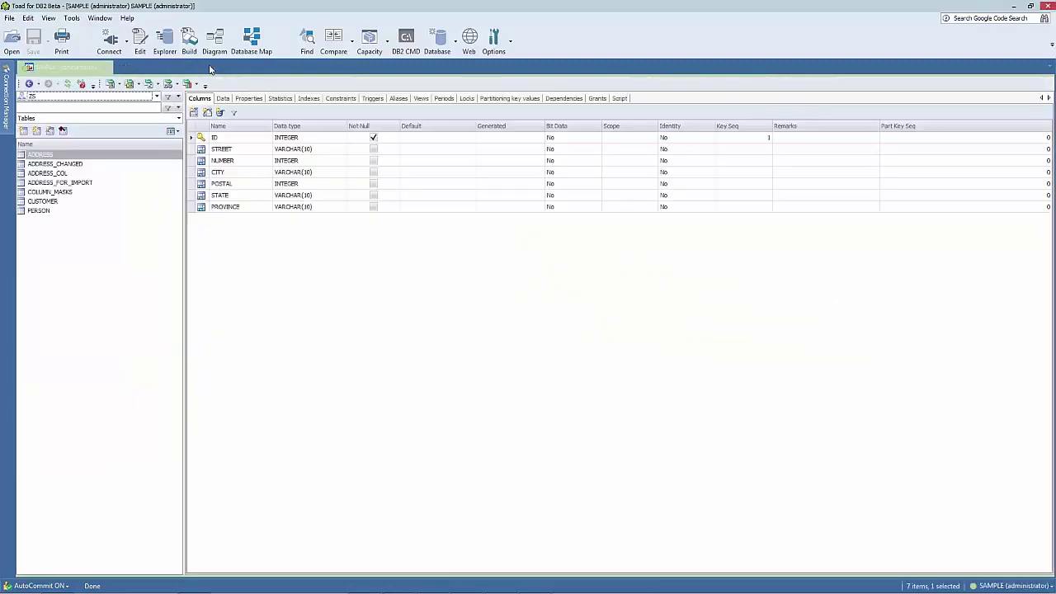
# Create an empty database map, display the Object Explorer beside it and list the tables of the JPODLASE schema.
pyautogui.click(254, 50)
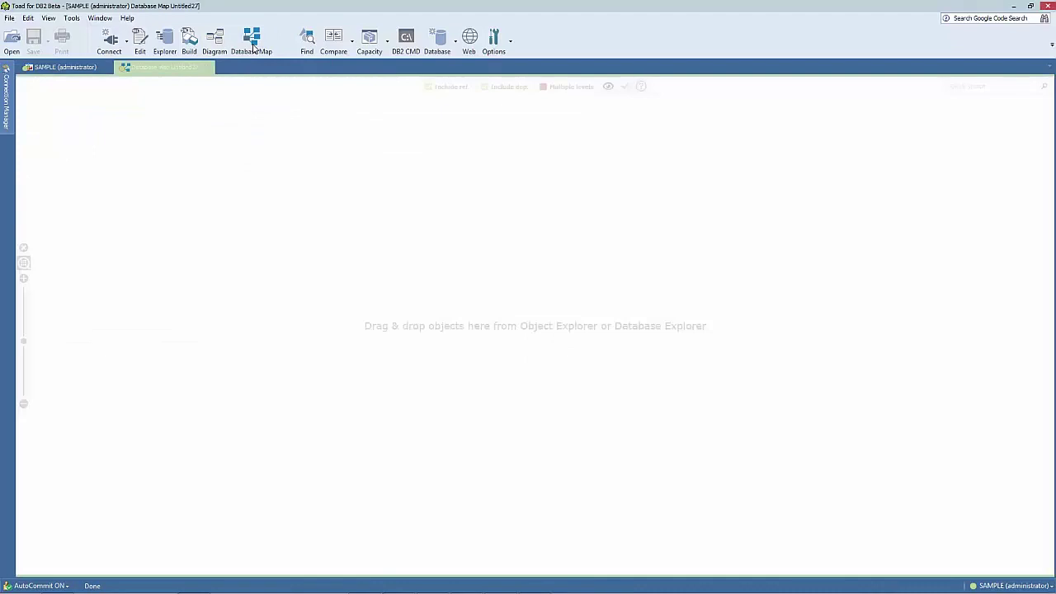
pyautogui.click(49, 18)
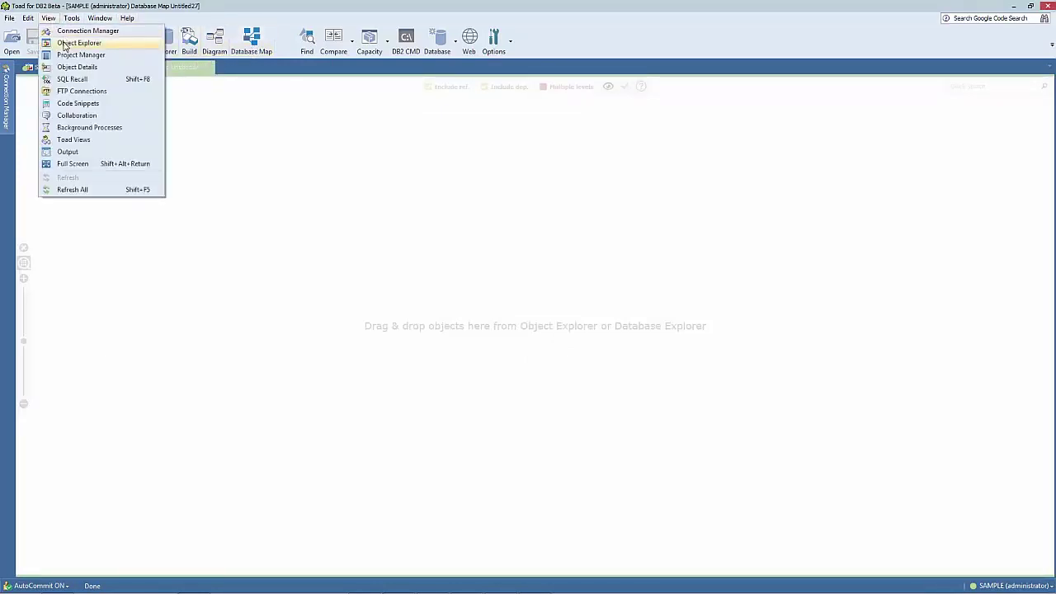
pyautogui.click(73, 42)
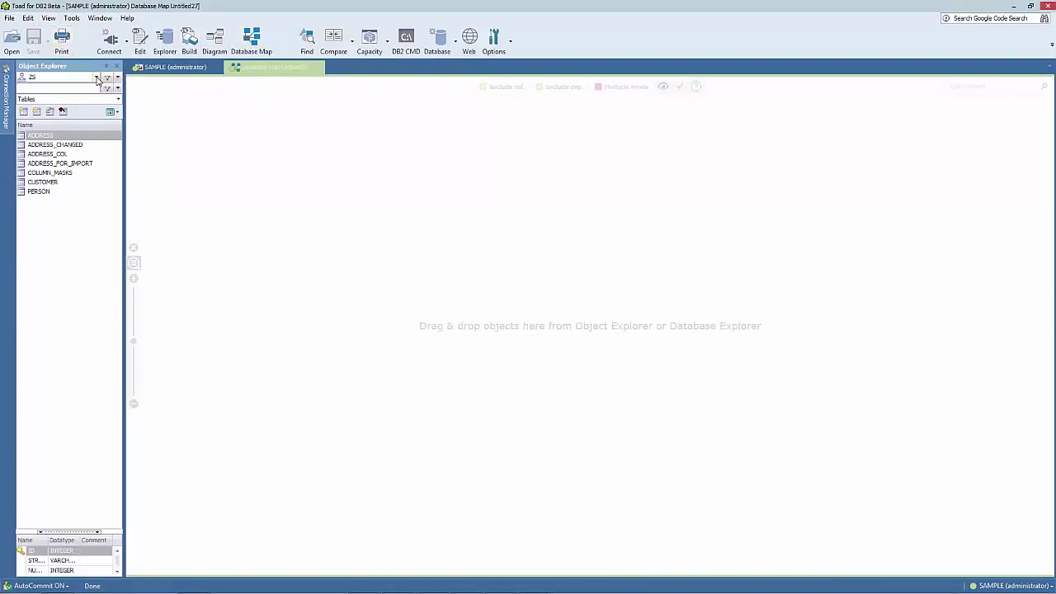
pyautogui.click(96, 78)
pyautogui.scroll(5, 98, 107)
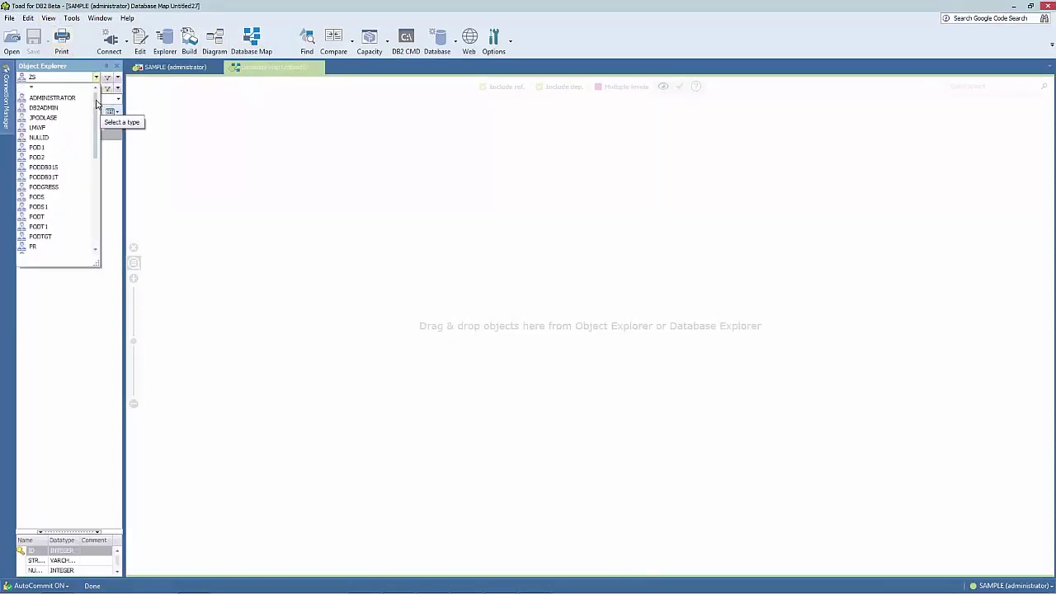
pyautogui.click(66, 115)
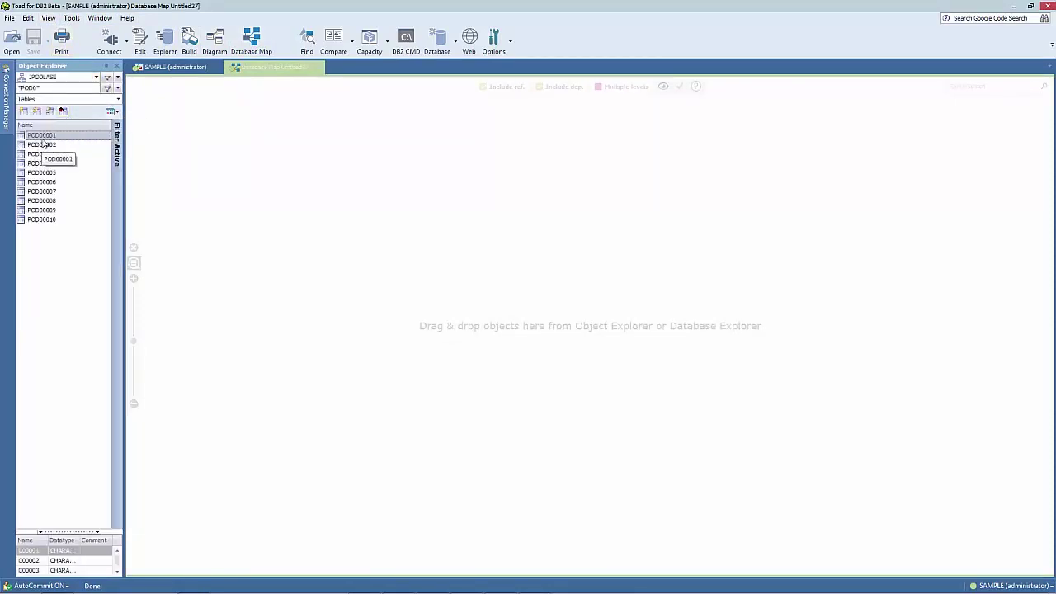
# Add the tables POD00001, POD00002, POD00003 and POD00004 to the empty database map.
pyautogui.moveTo(45, 136); pyautogui.dragTo(190, 144)
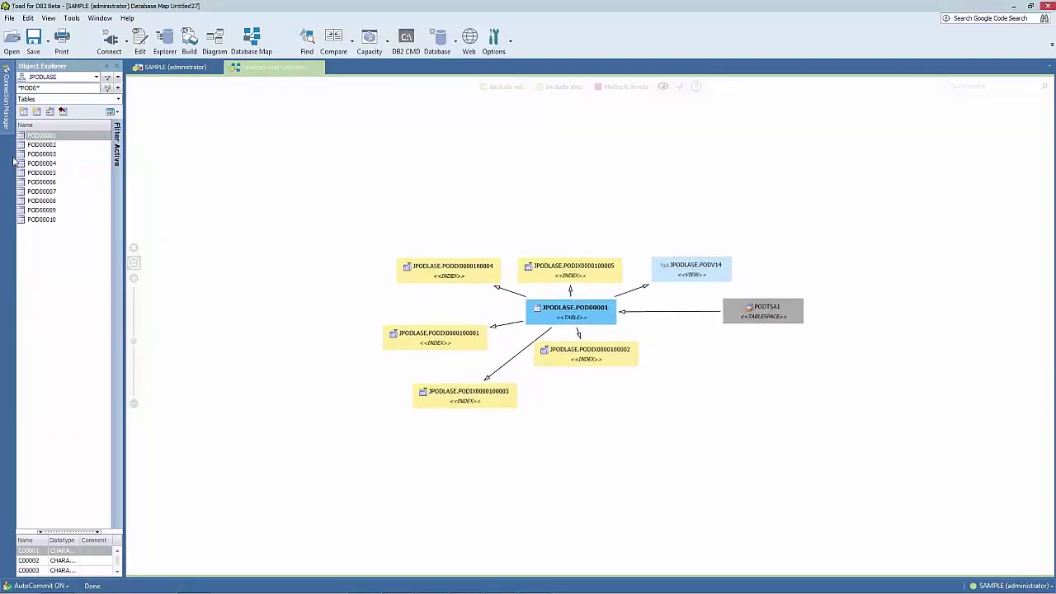
pyautogui.click(39, 146)
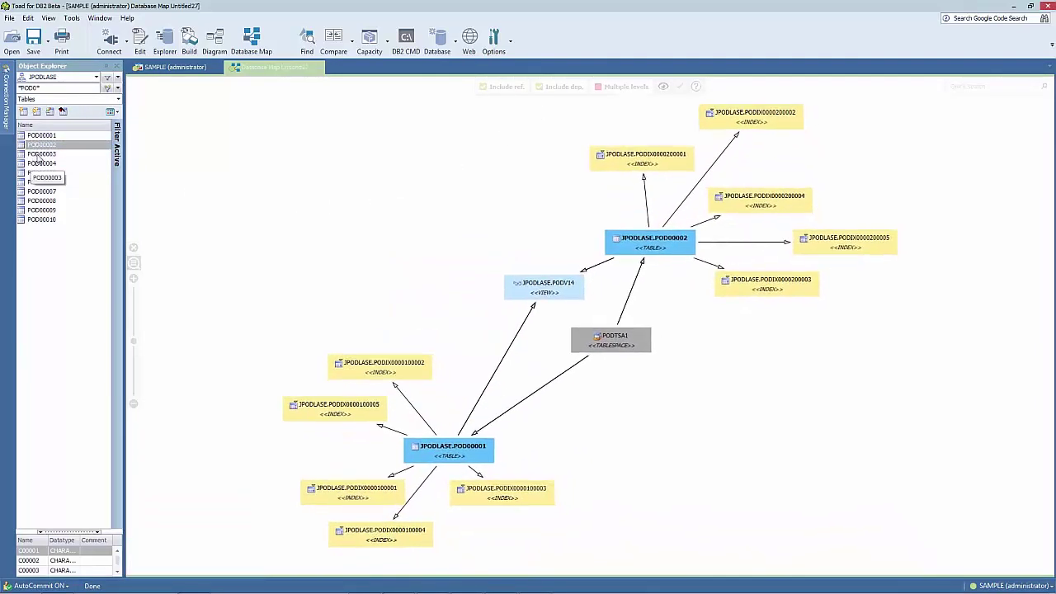
pyautogui.moveTo(41, 154); pyautogui.dragTo(198, 165)
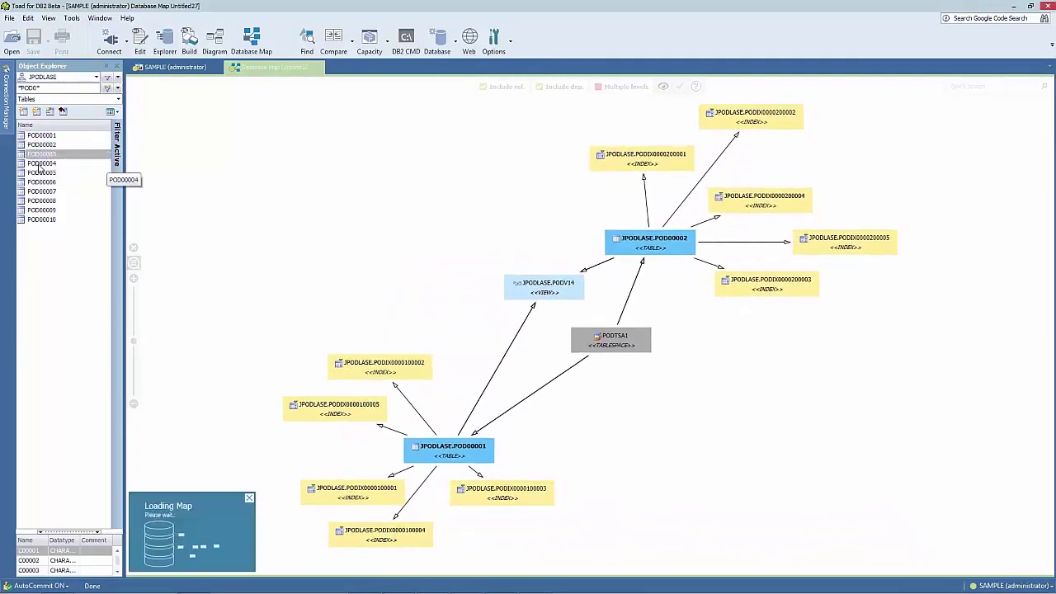
pyautogui.moveTo(42, 163); pyautogui.dragTo(238, 344)
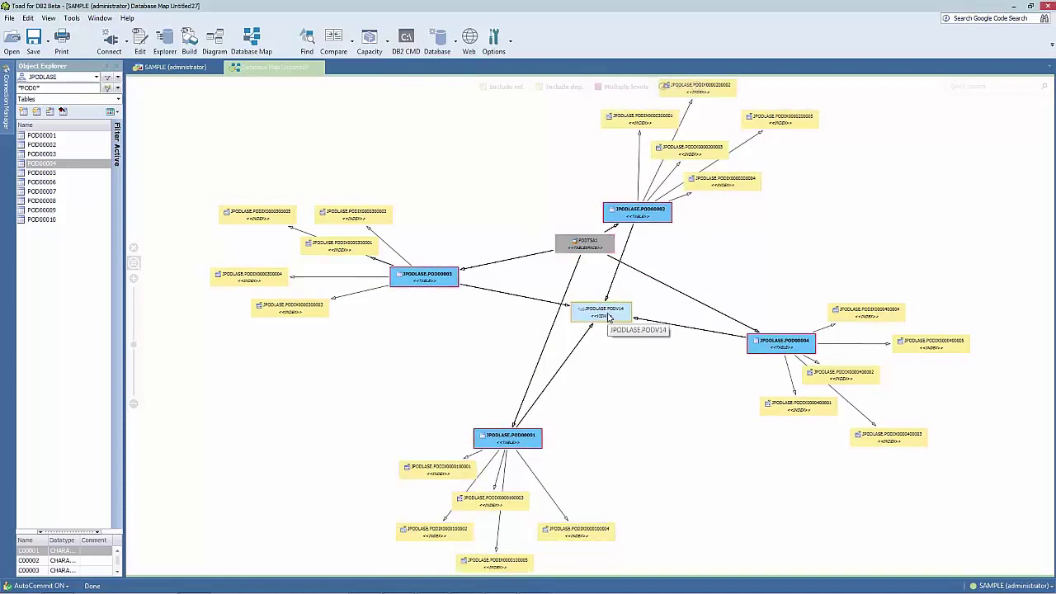
# Reposition the PODTSA1 tablespace and the PODV14 view in the map, and highlight the objects related to table POD00003.
pyautogui.moveTo(589, 249); pyautogui.dragTo(512, 163)
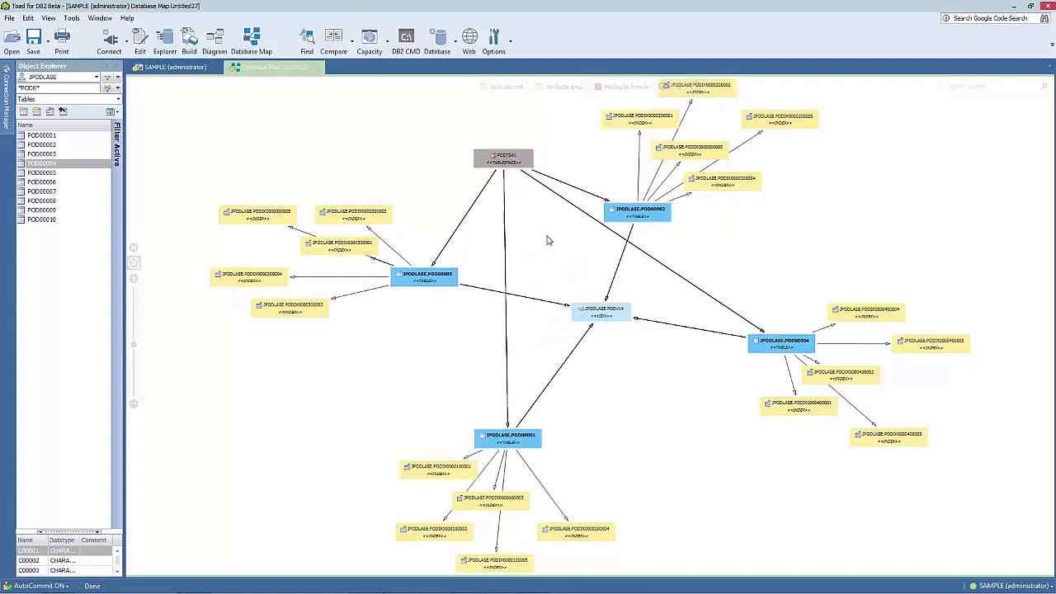
pyautogui.moveTo(619, 317); pyautogui.dragTo(625, 342)
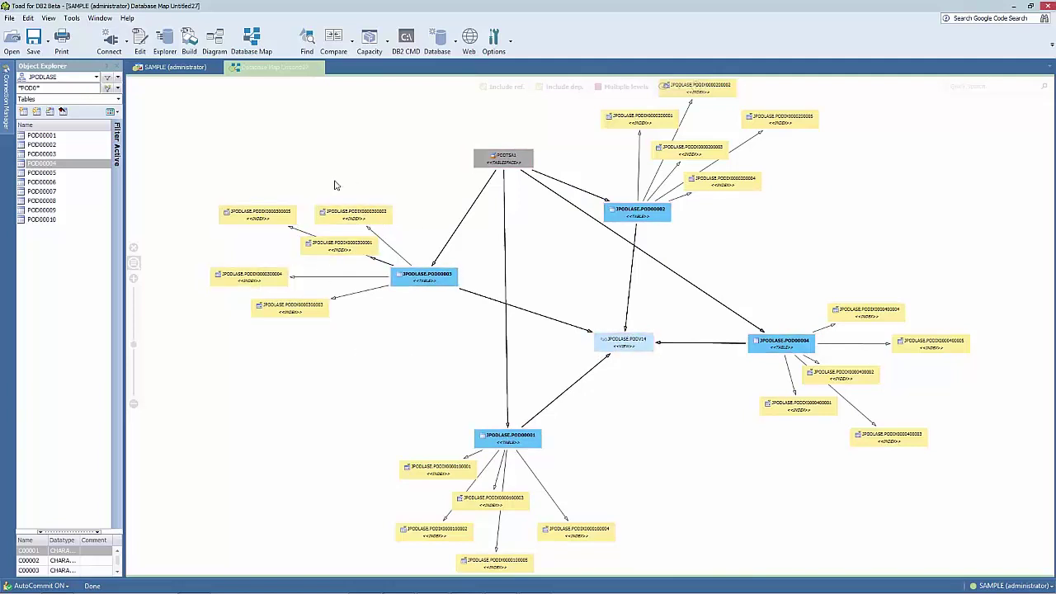
pyautogui.click(416, 283)
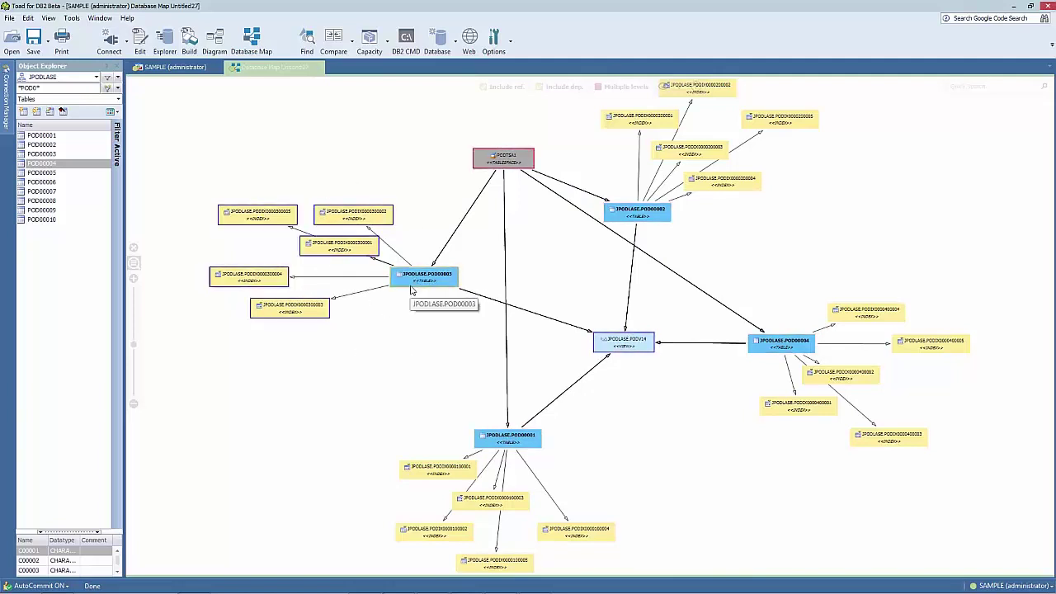